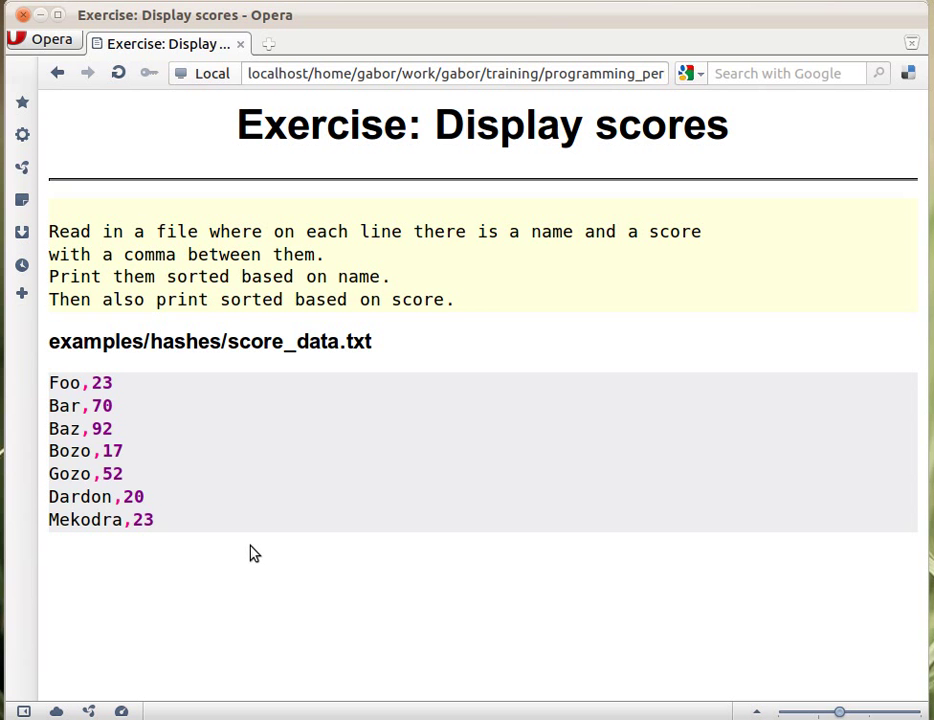
Switch to the terminal and run perl score_data.pl without a data file
key(alt+Tab)
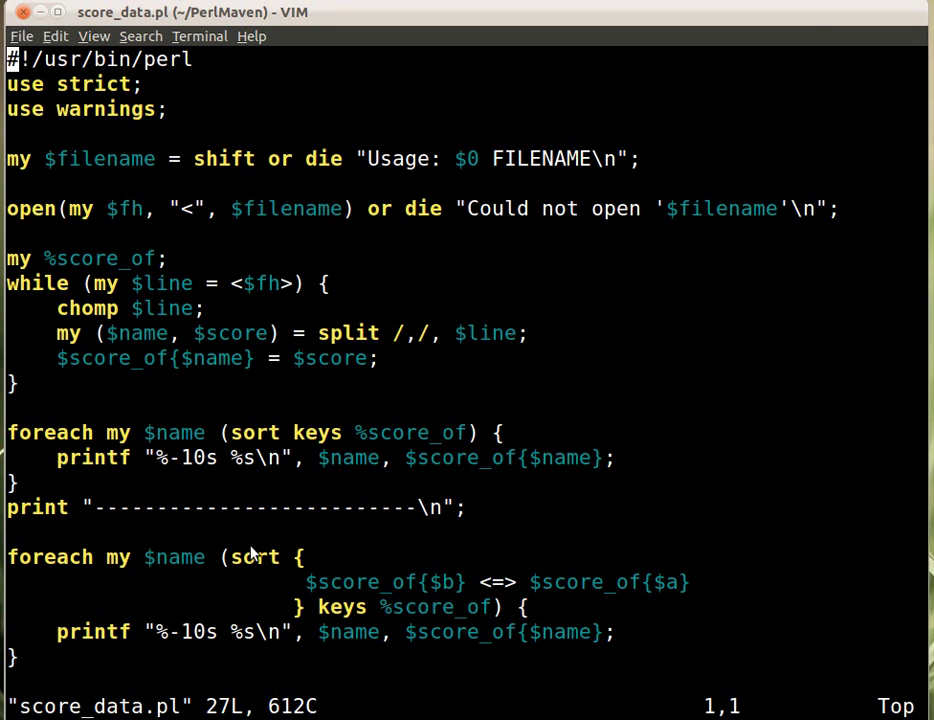
key(alt+Tab)
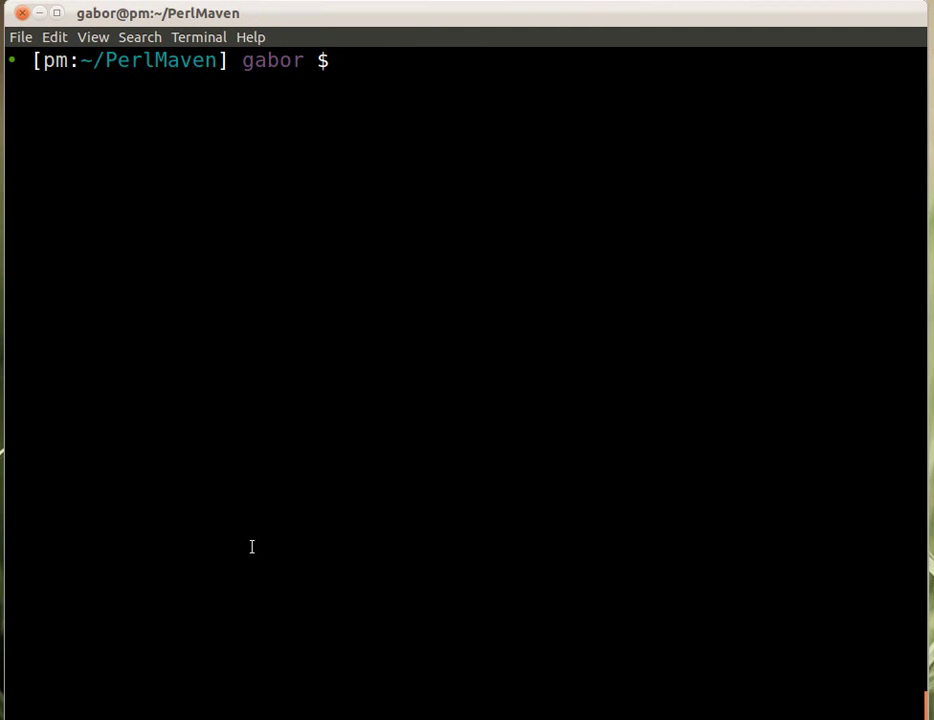
text(perl score_data.)
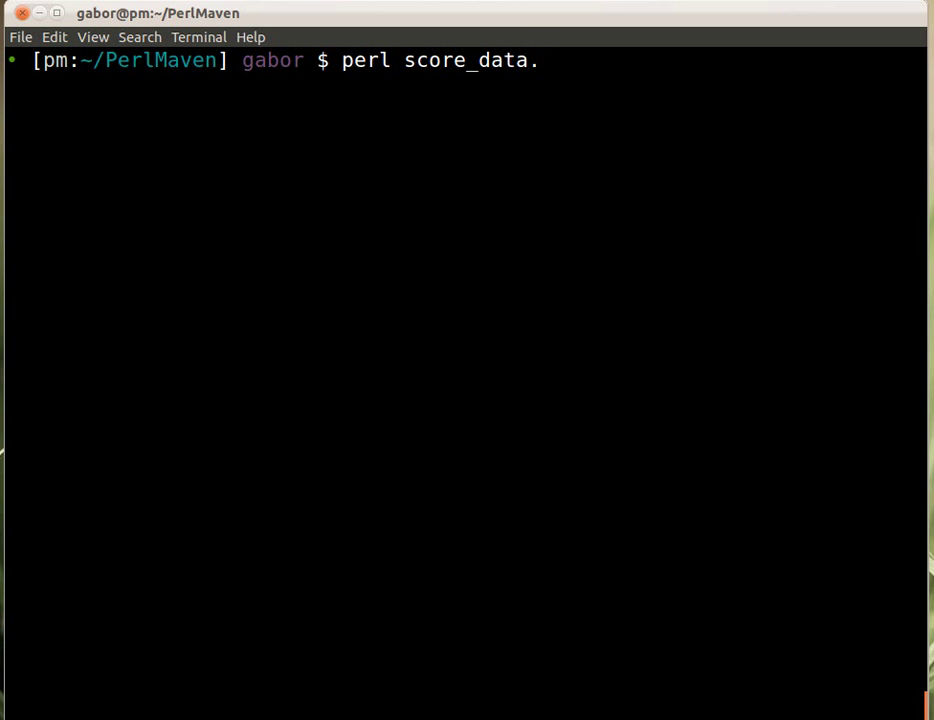
text(pl)
key(Return)
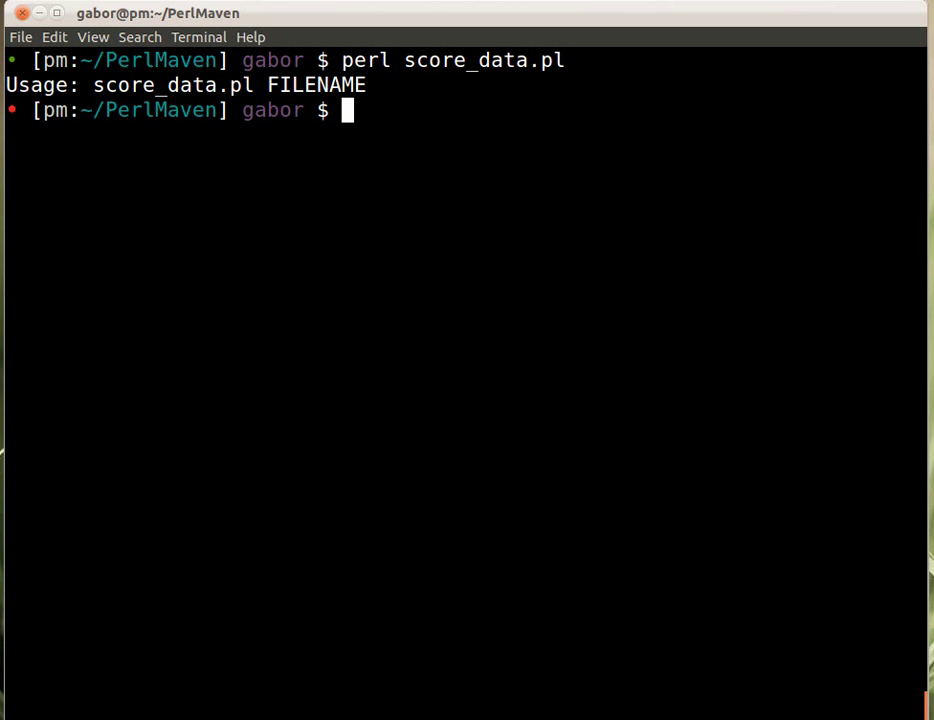
Rerun it as perl score_data.pl score_data.txt to print scores sorted by name then score
key(Up)
text(sc)
key(Tab)
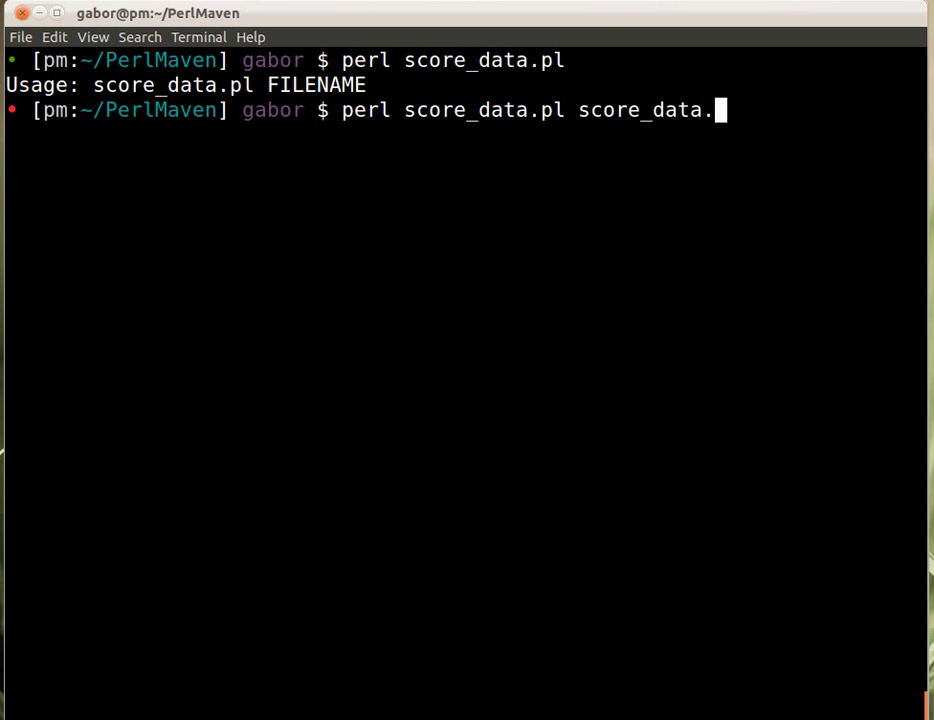
text(t)
key(Tab)
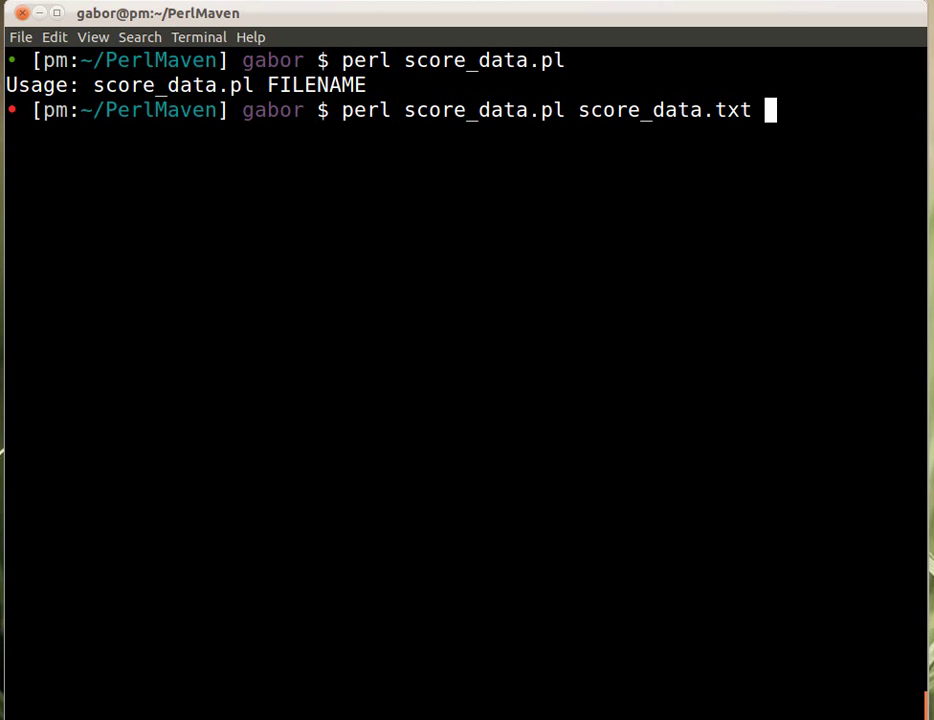
key(Return)
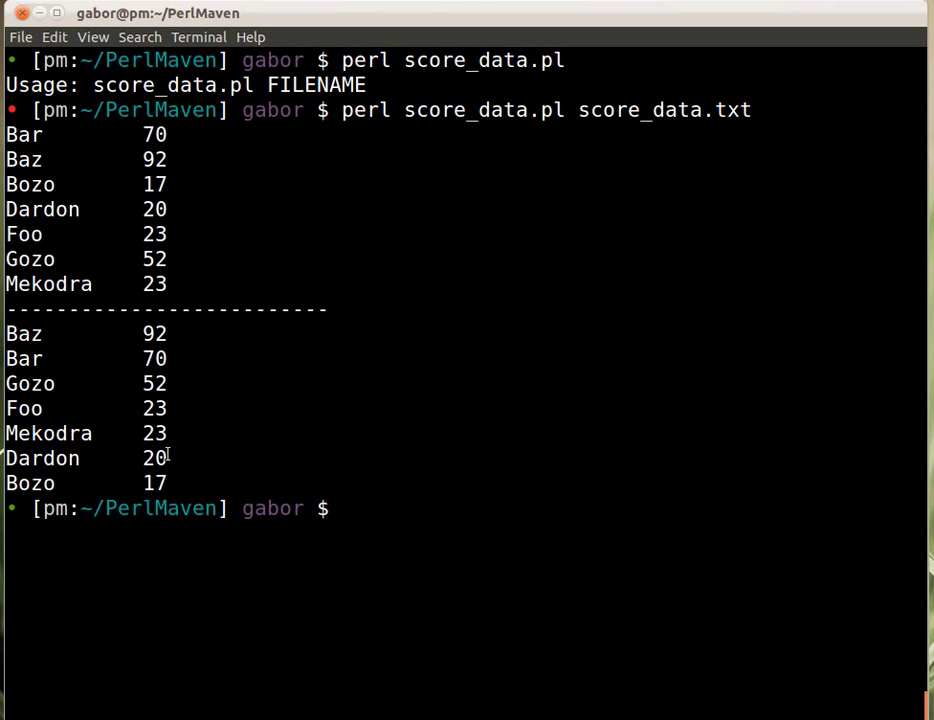
key(alt+Tab)
key(alt+Tab)
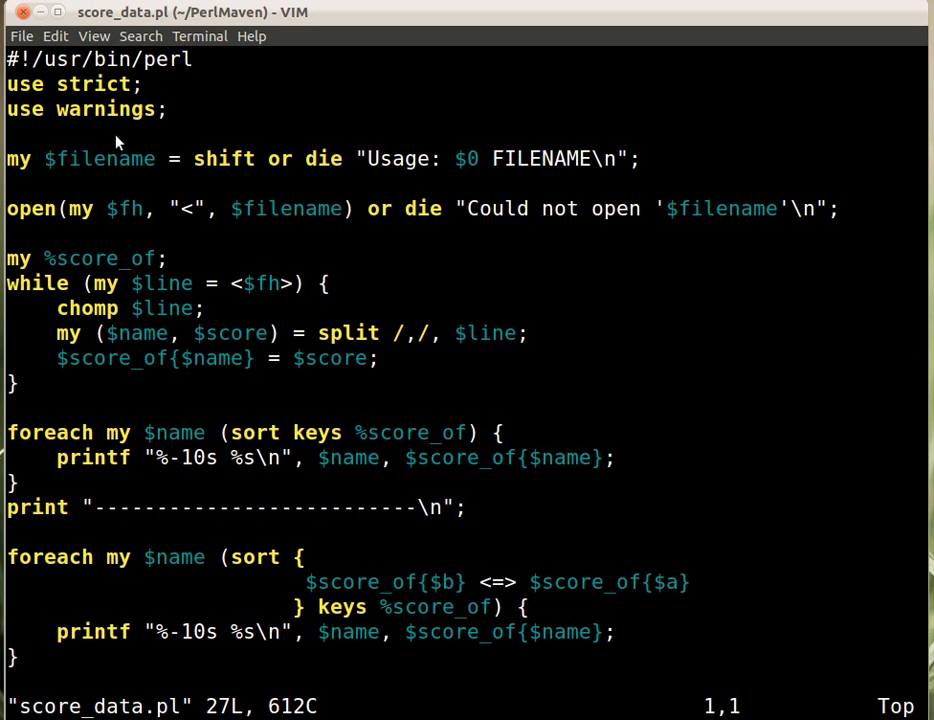
key(j)
key(j)
key(j)
key(j)
key(j)
key(k)
text(:e )
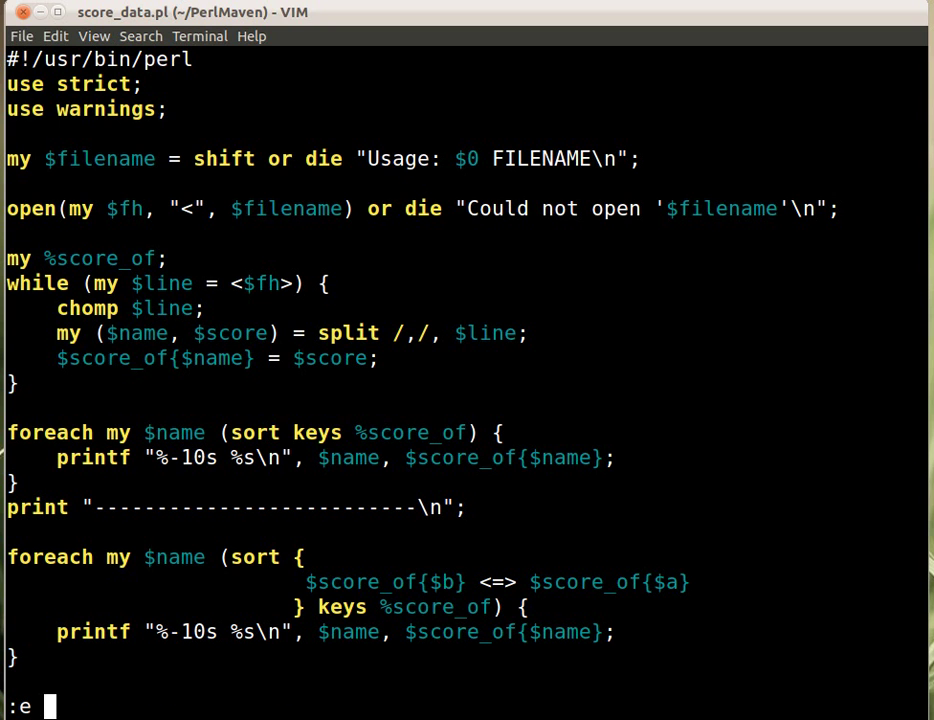
text(sc)
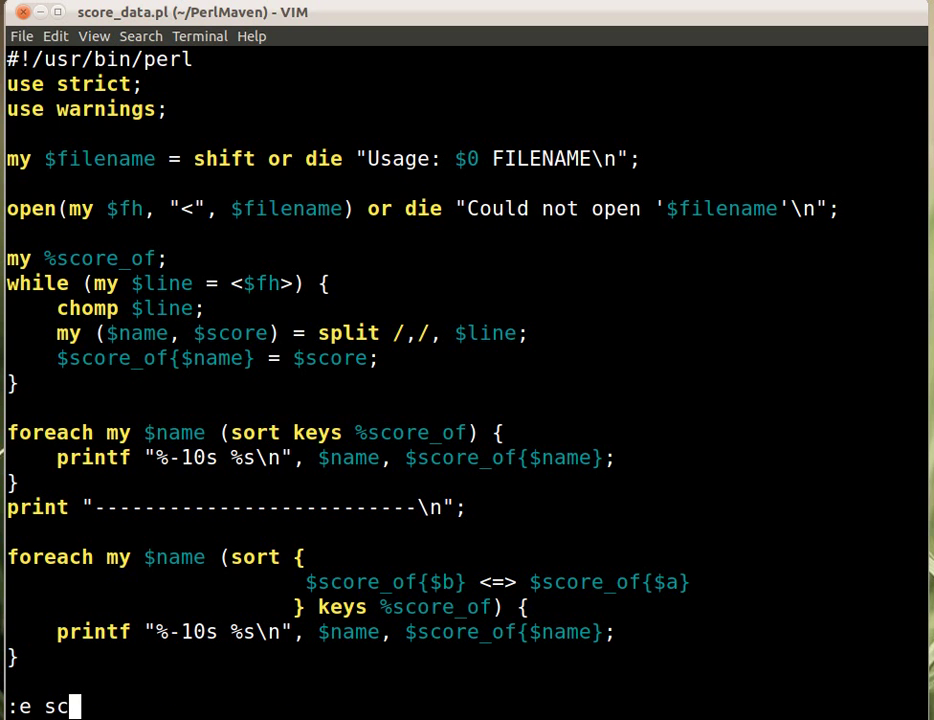
key(Tab)
key(Return)
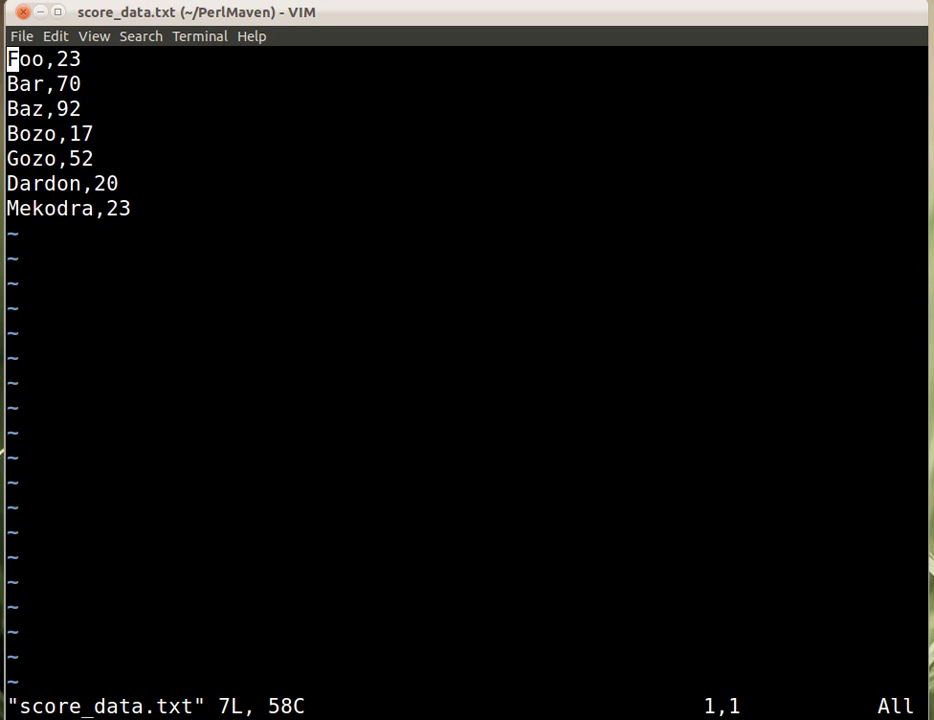
key(ctrl+asciicircum)
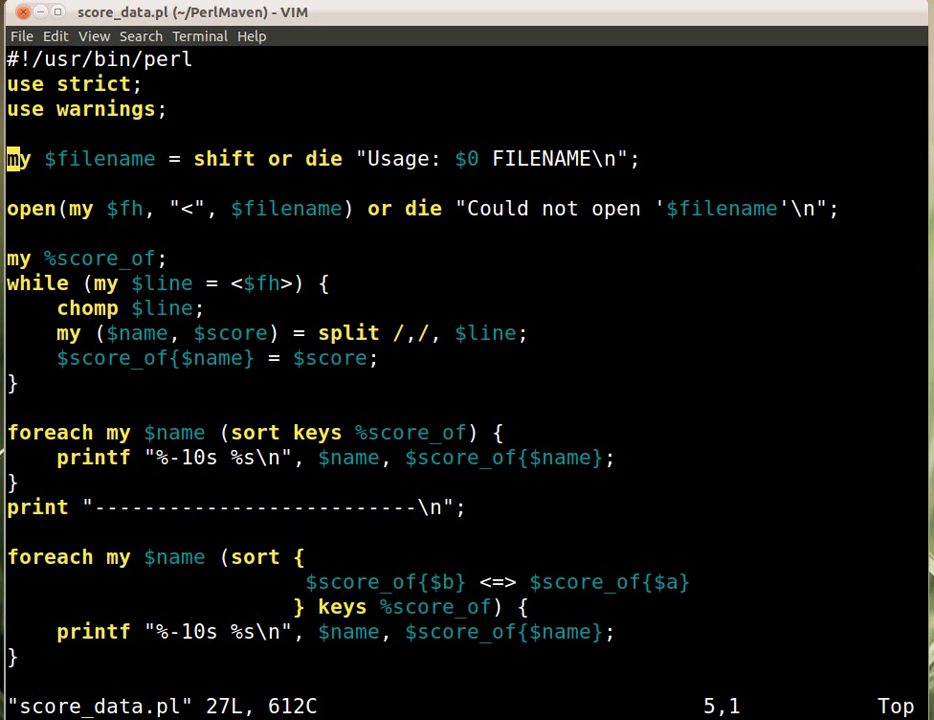
key(j)
key(j)
key(j)
key(j)
key(j)
key(j)
key(j)
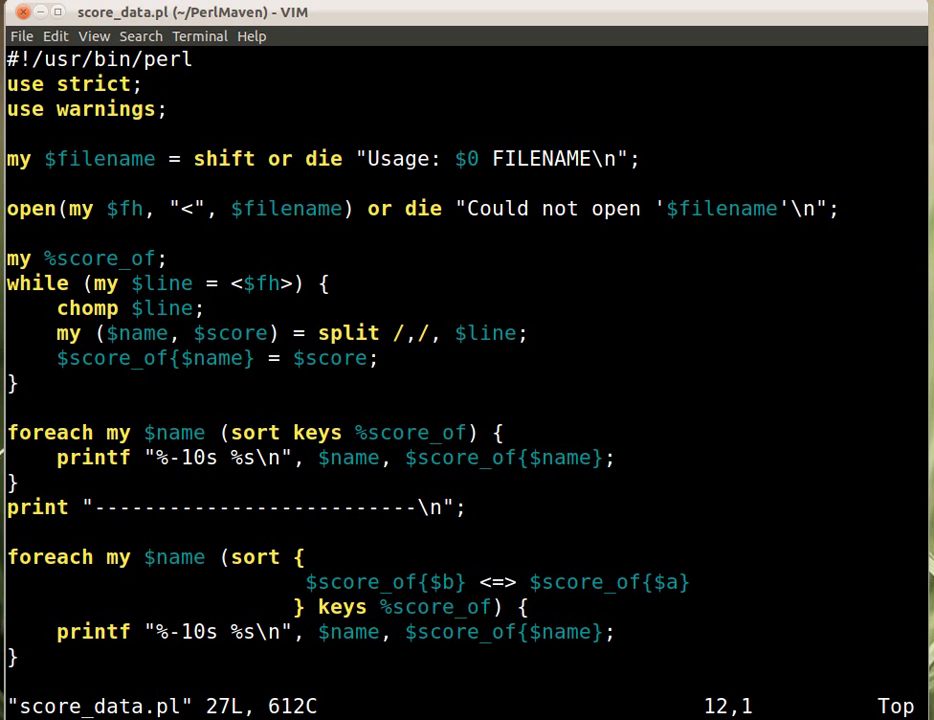
key(j)
key(j)
key(k)
key(j)
key(j)
key(j)
key(j)
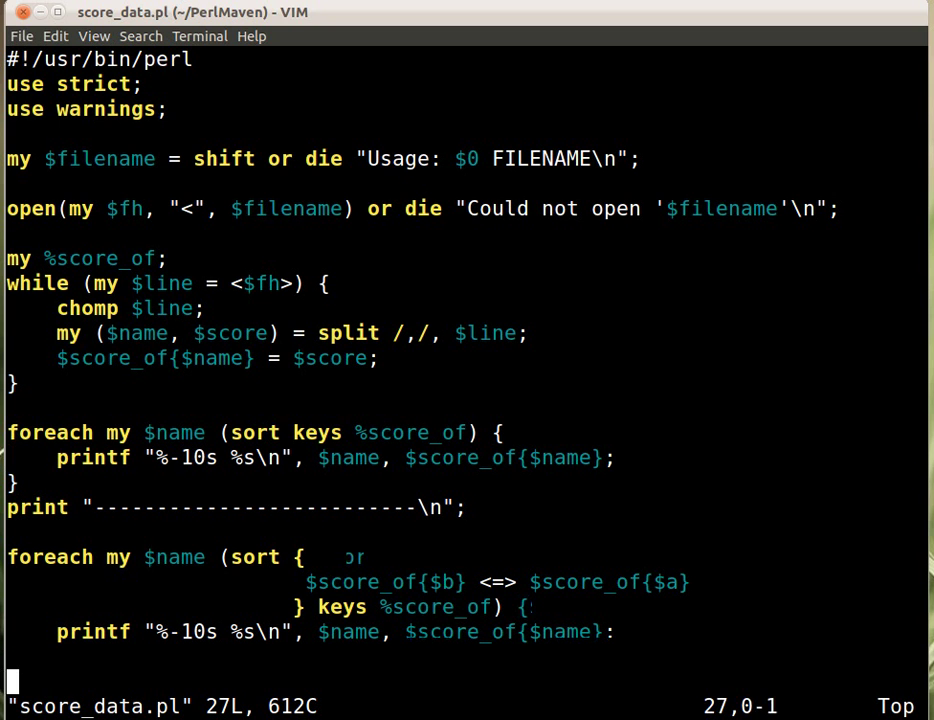
key(j)
key(j)
key(j)
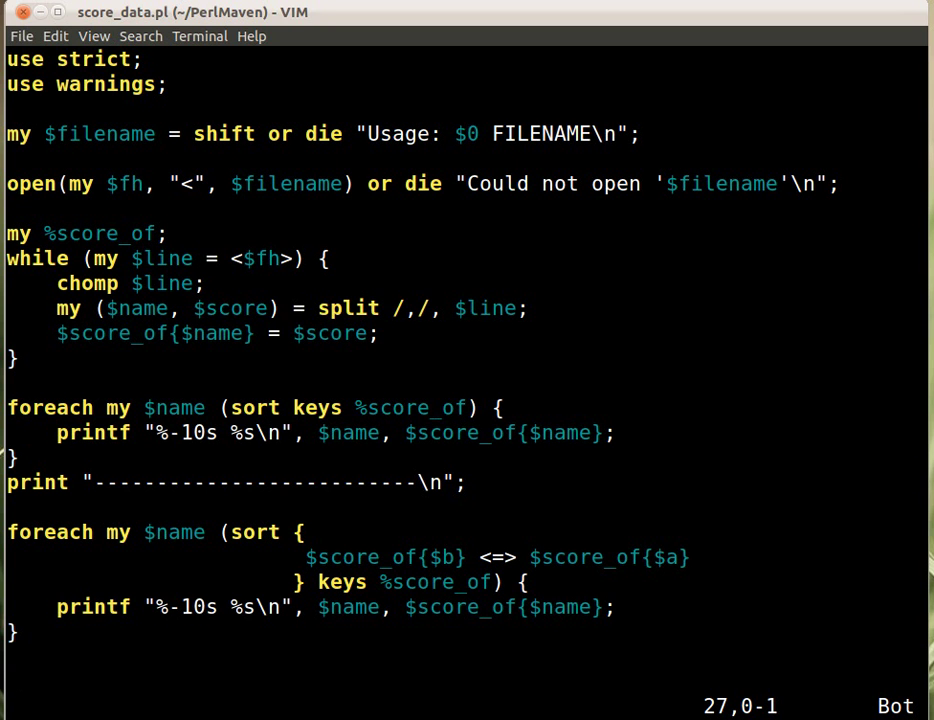